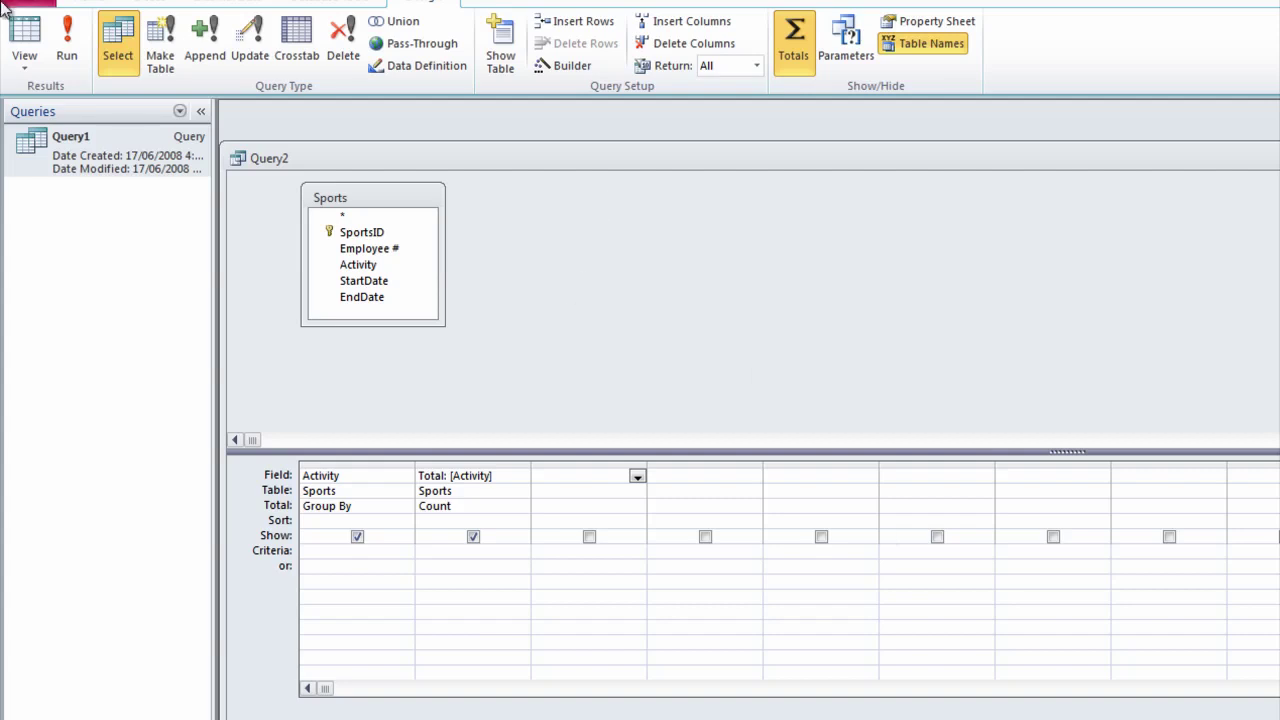
- Run the activity count query to view its totals and return to its design
click(66, 33)
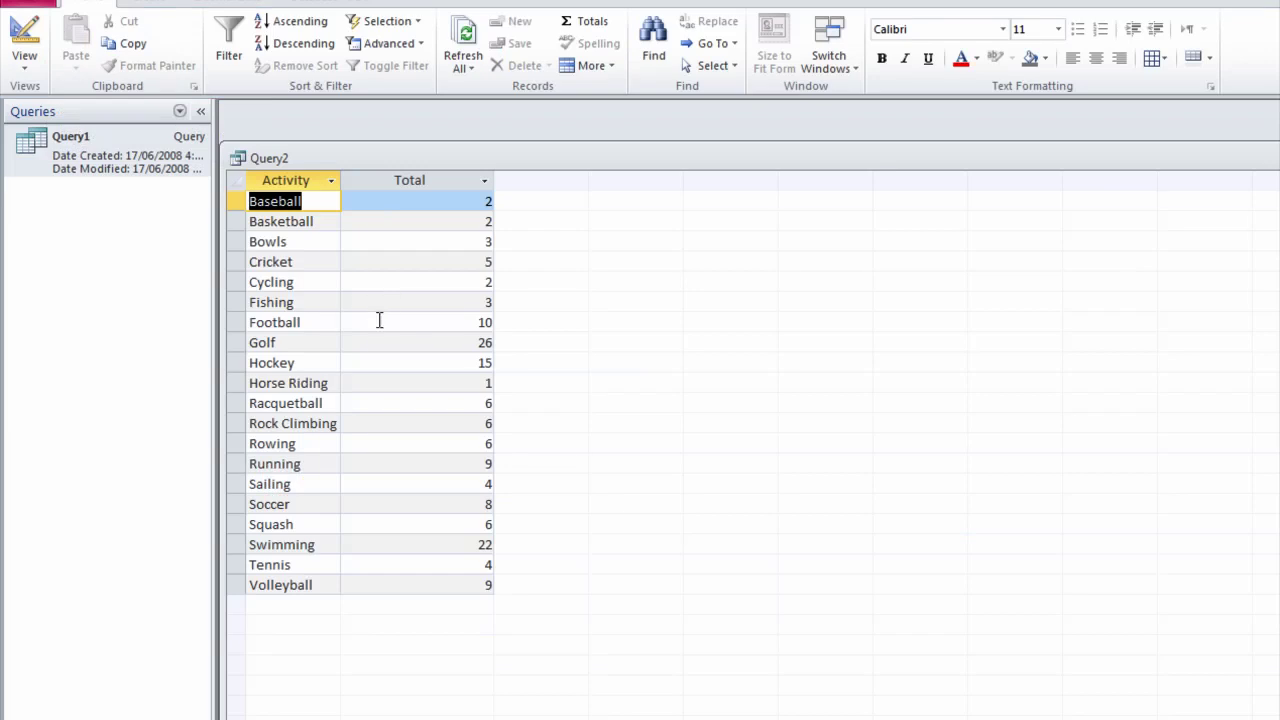
click(25, 52)
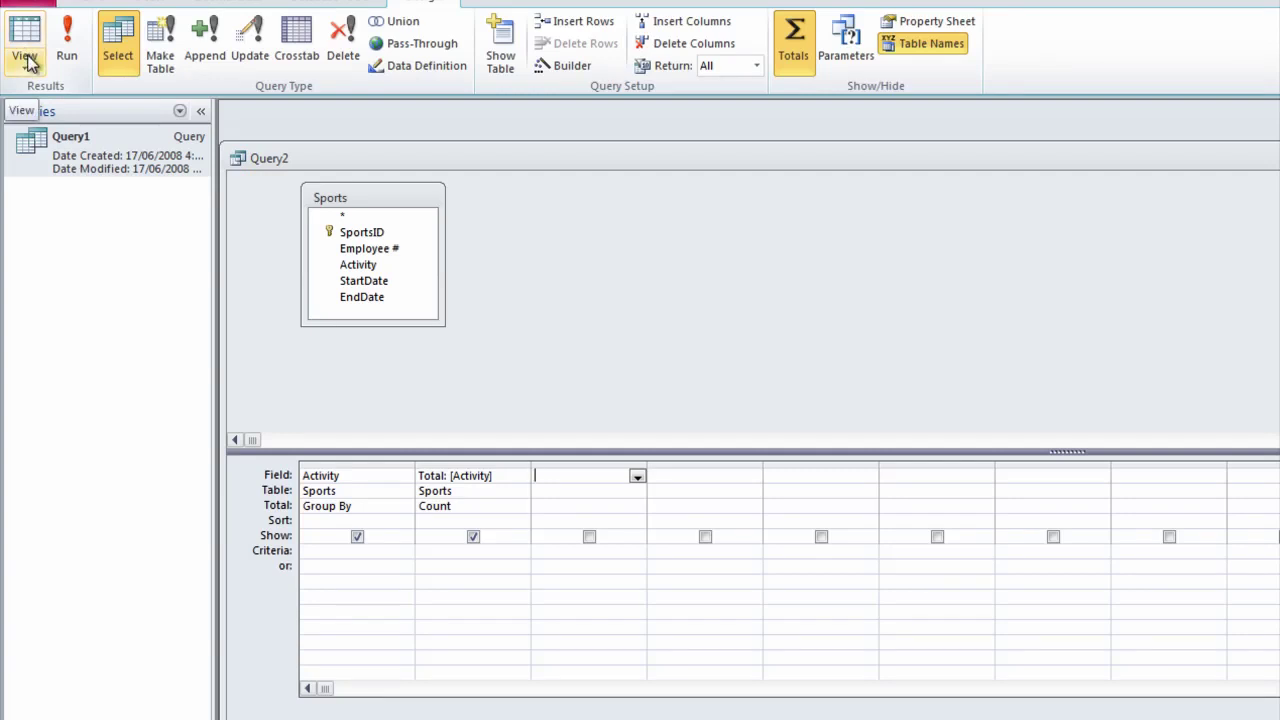
- Add the Staff table to the query and place its Birth Date field in a widened third column
click(508, 40)
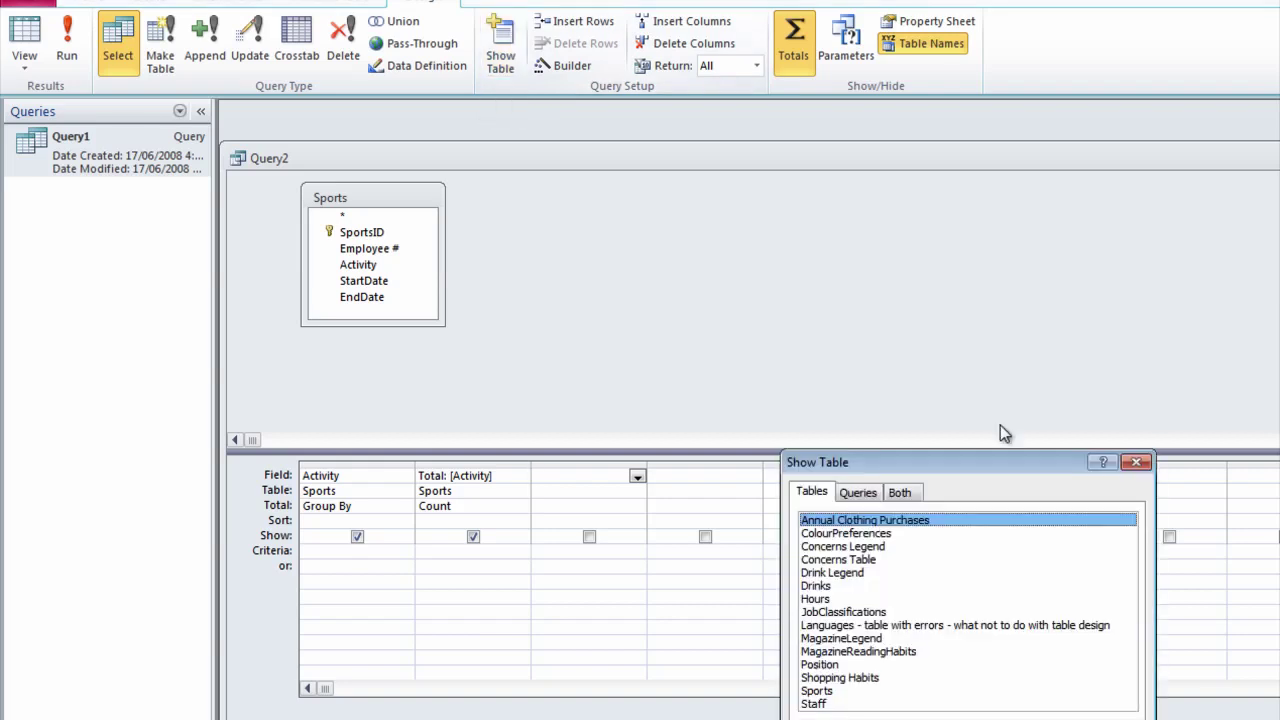
click(825, 704)
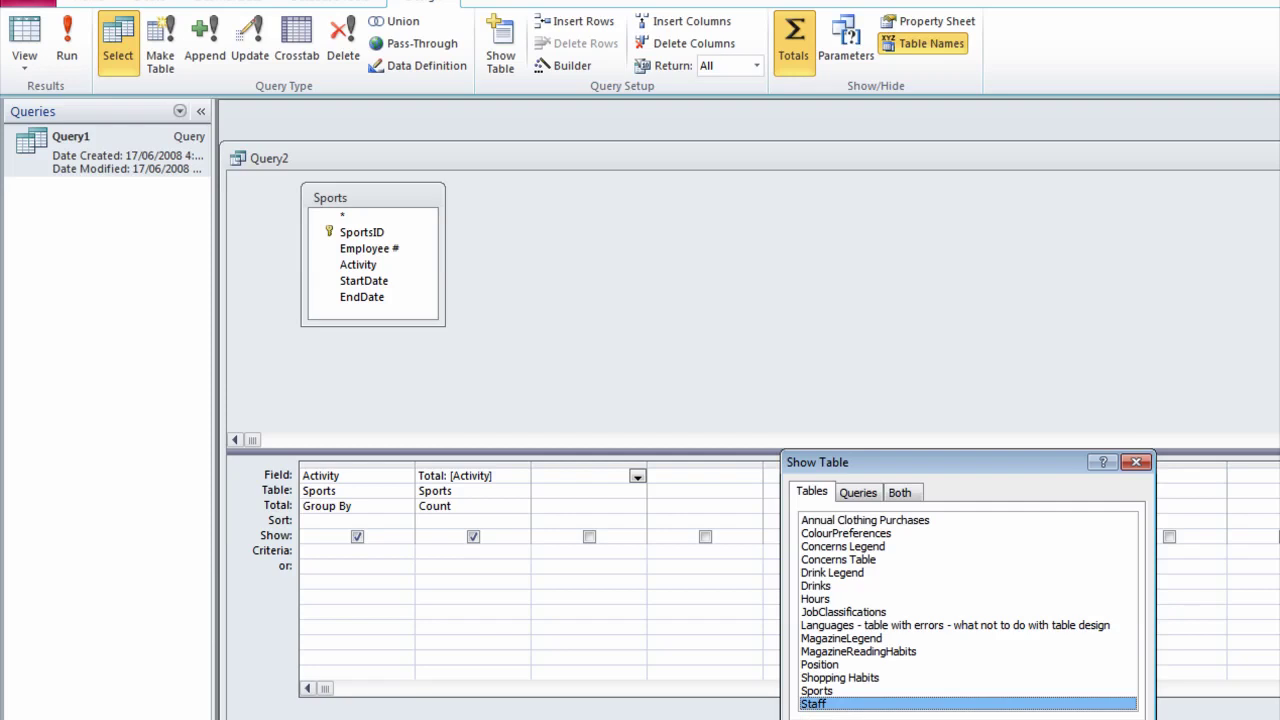
double_click(825, 704)
key(Escape)
drag(622, 255, 570, 476)
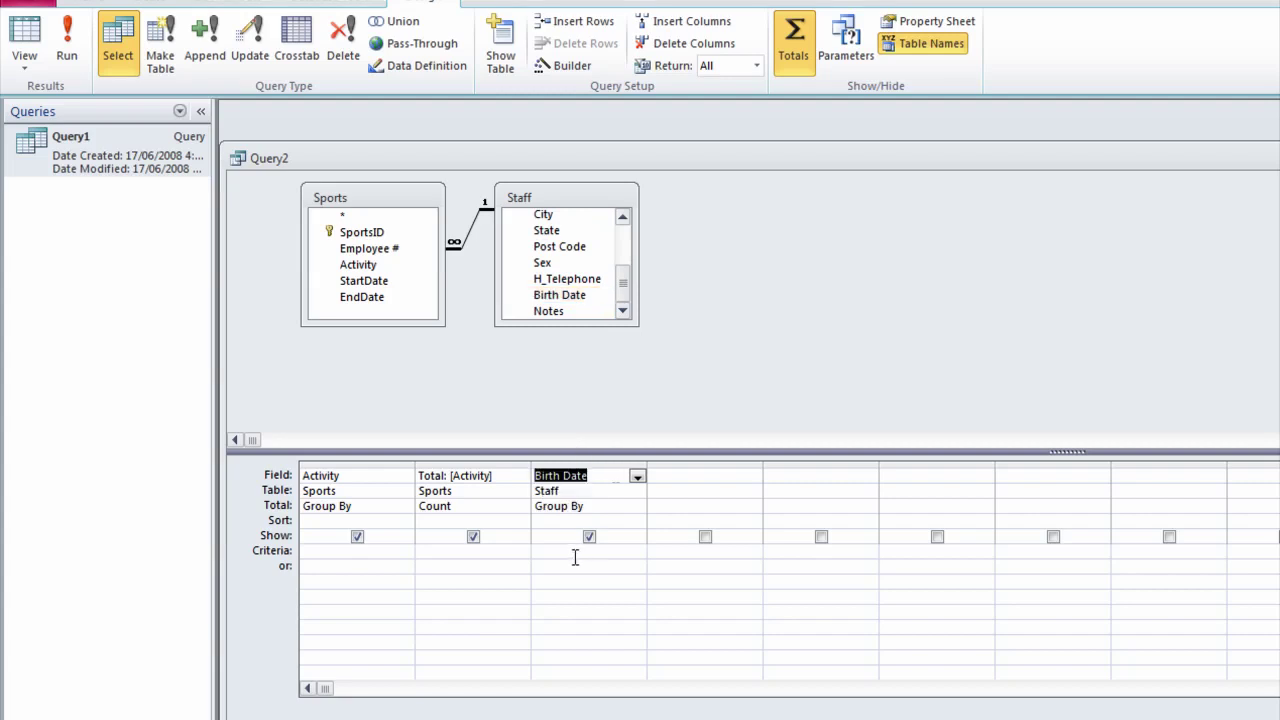
drag(651, 463, 757, 463)
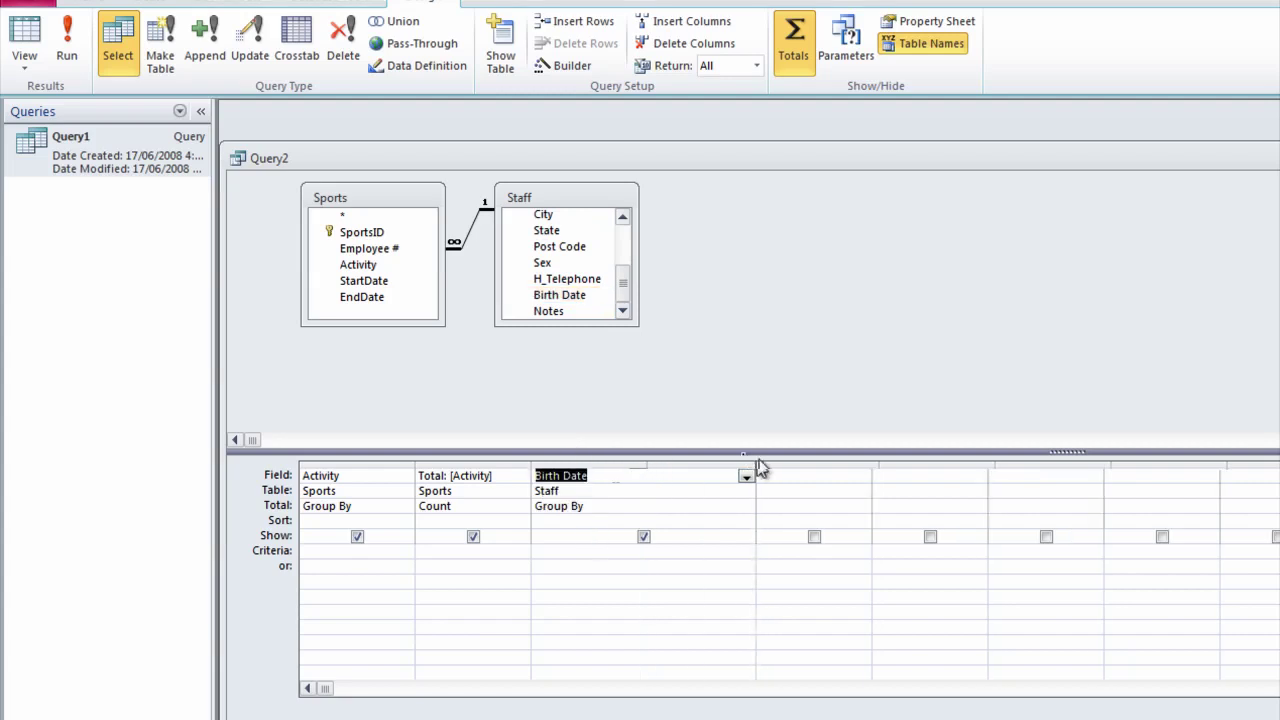
- Enter the Birth Date criterion >= 1/1/1990 and <= 1/10/2010
click(577, 550)
text(1)
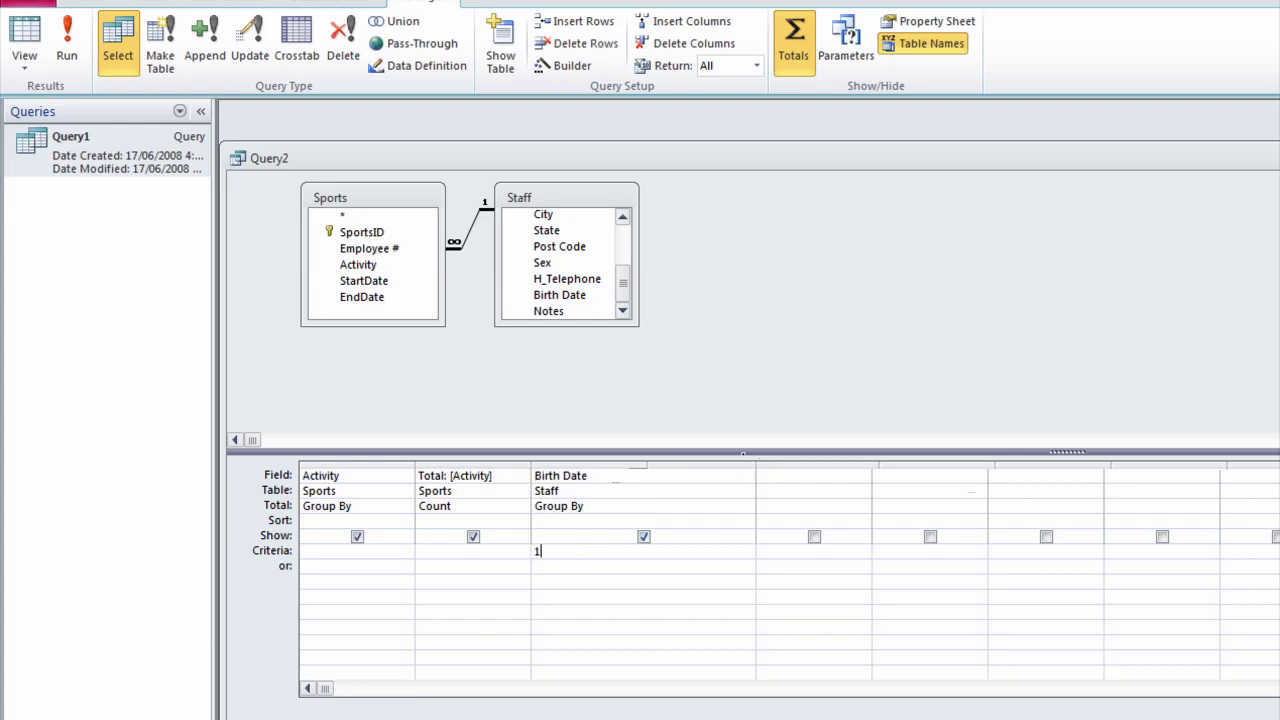
text(/1/19)
text(00 and 1/10/2010)
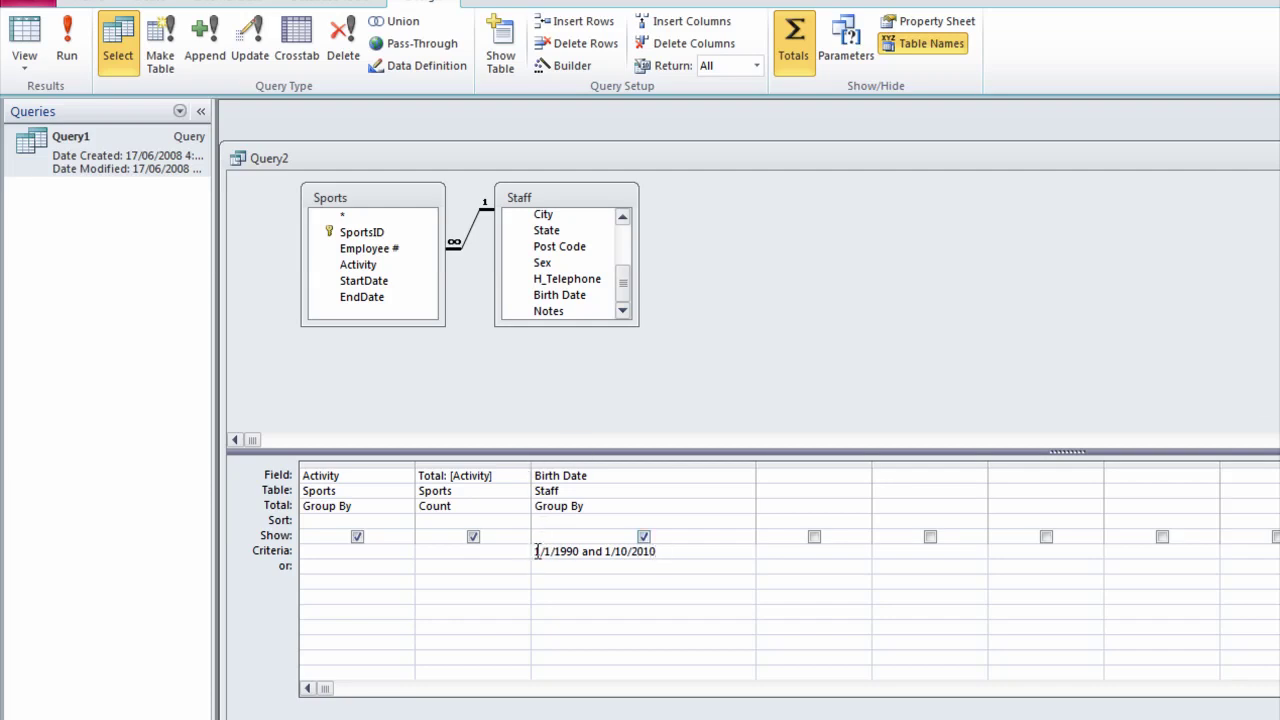
key(Home)
text(> =)
click(626, 551)
text(<=)
click(540, 552)
key(Delete)
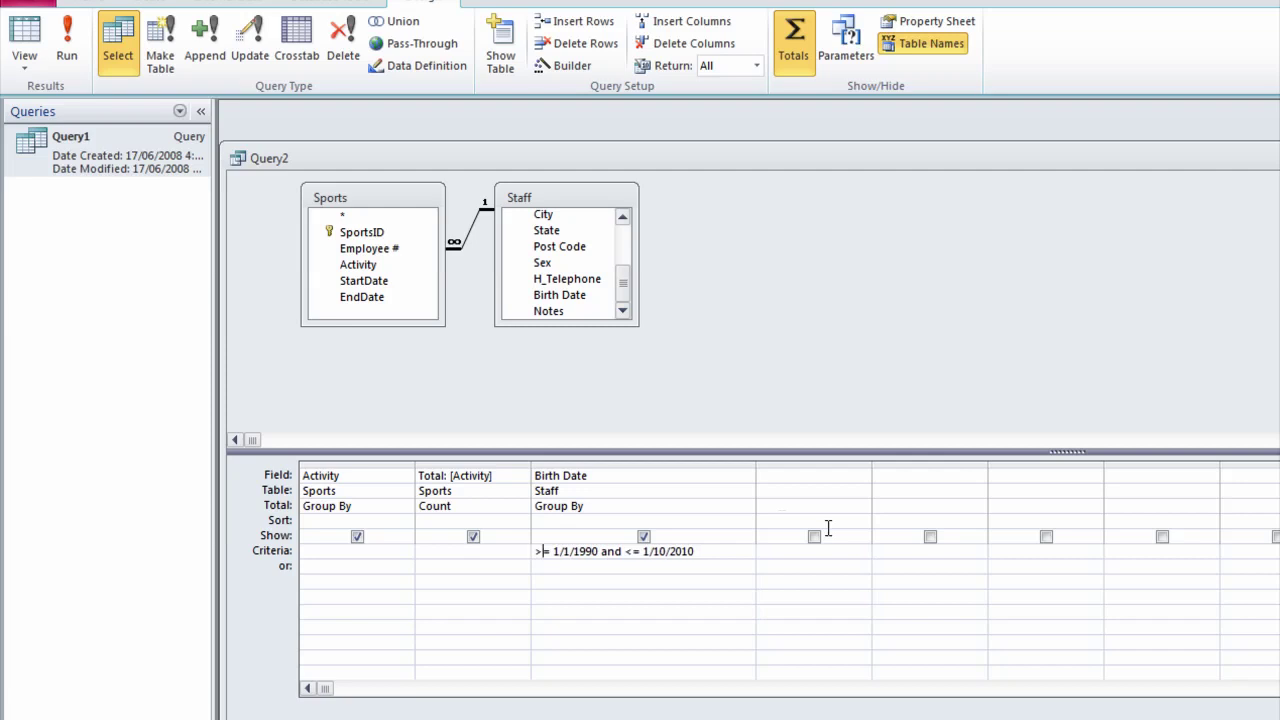
- Run the query and examine how the rows for Bowls and Golf are grouped by birth date
click(72, 35)
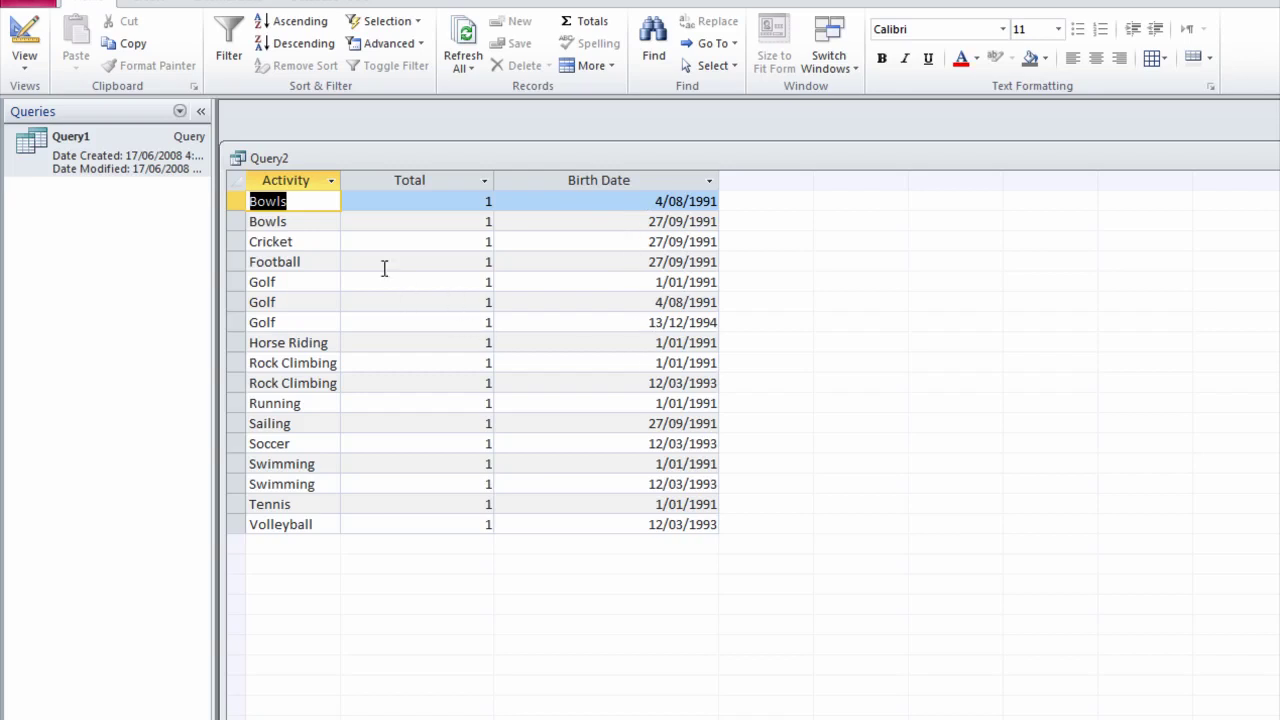
click(390, 201)
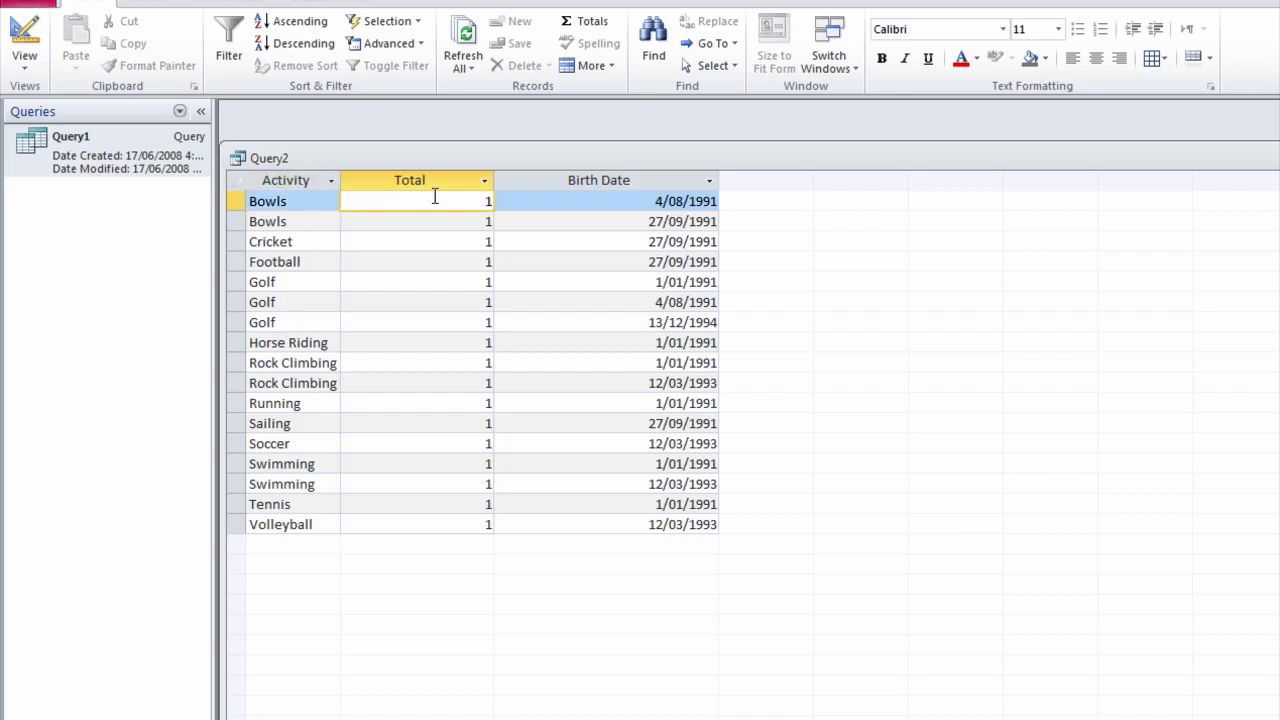
click(317, 224)
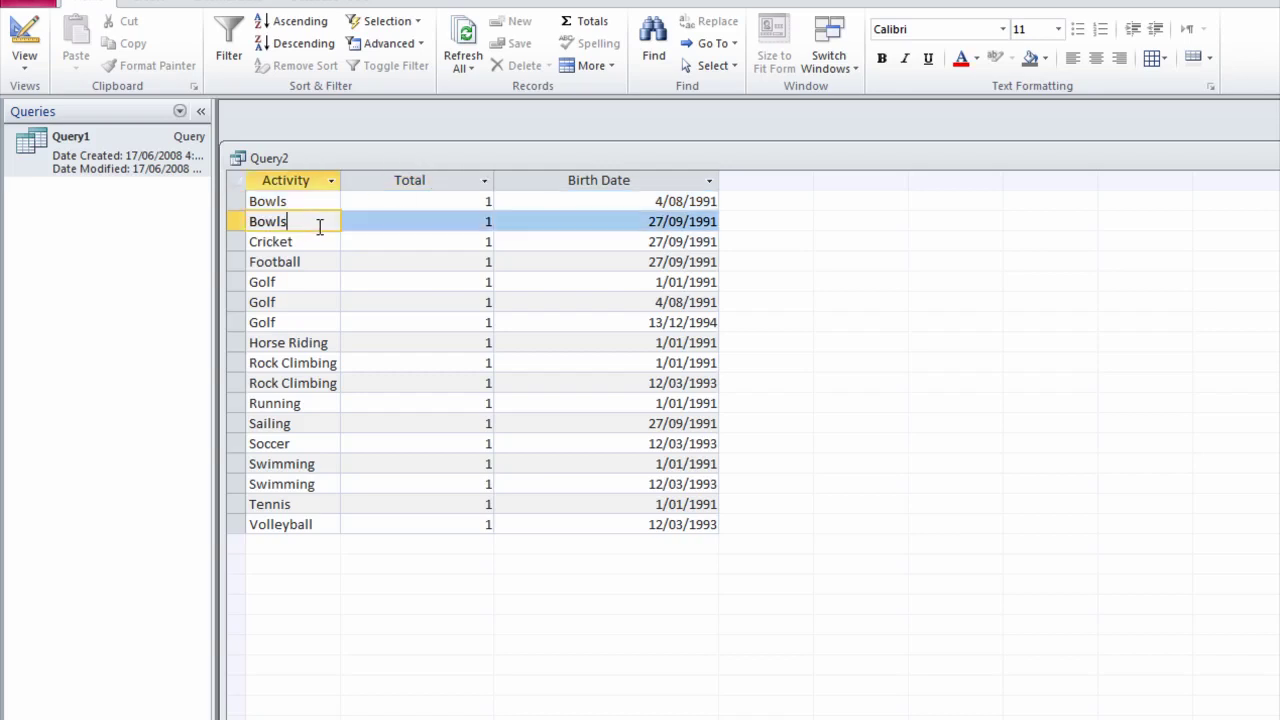
click(313, 281)
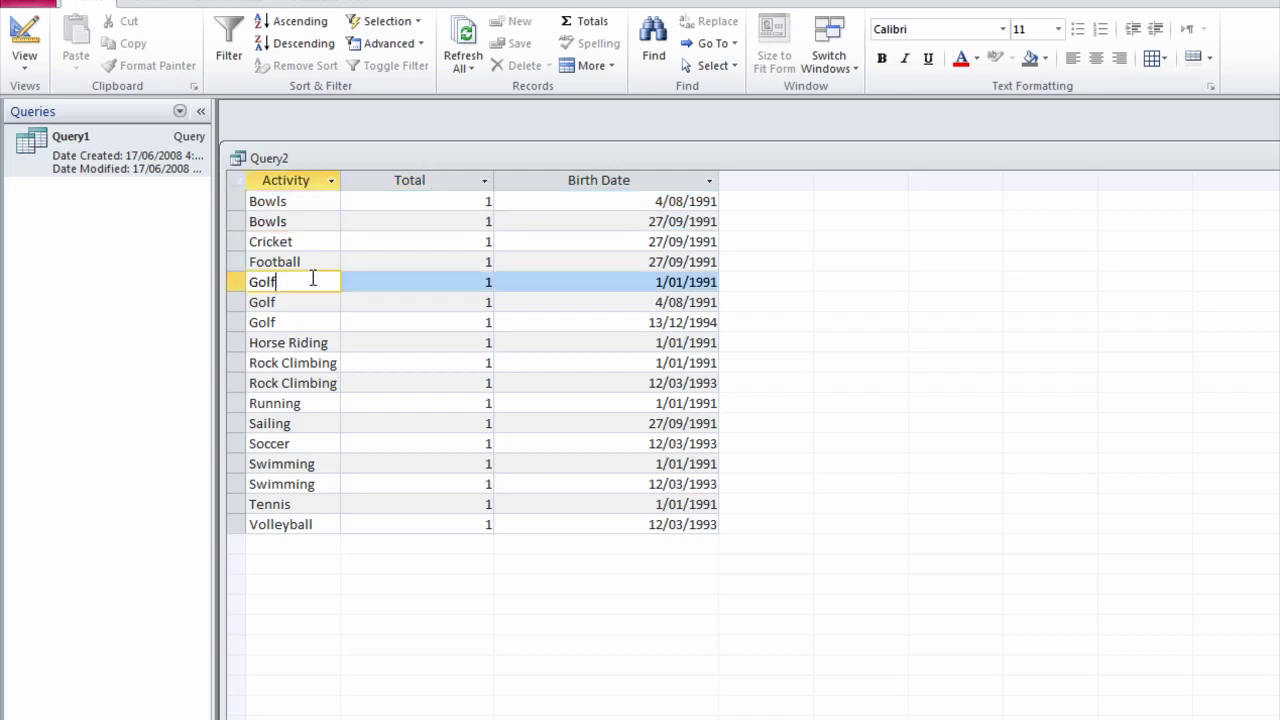
click(309, 303)
click(312, 323)
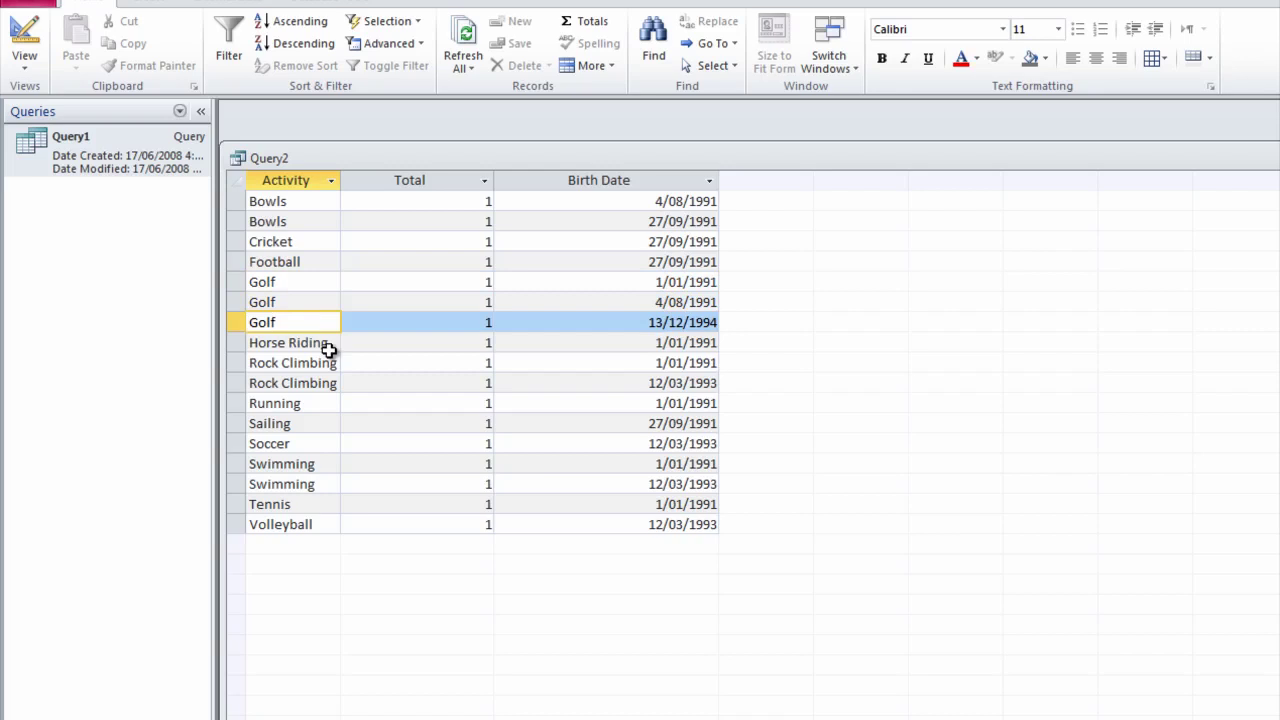
click(655, 201)
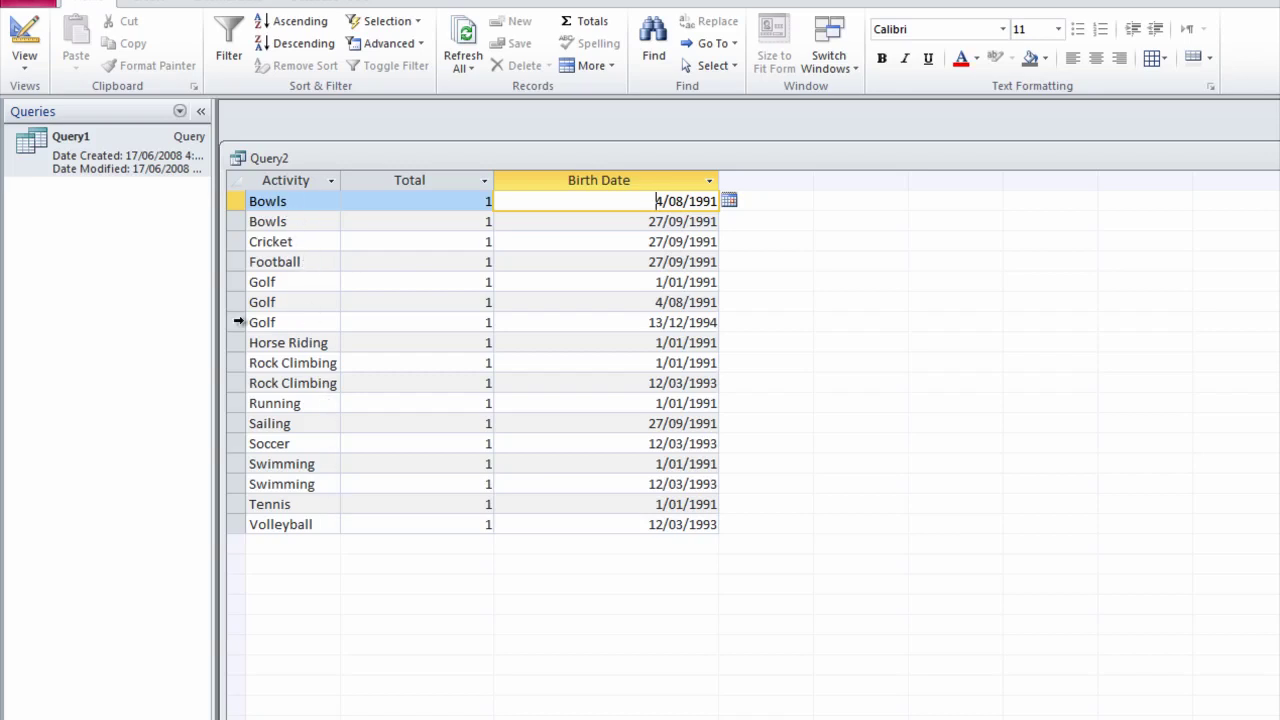
- Return to the query's design and set the Total option of the Birth Date column to Where
click(18, 62)
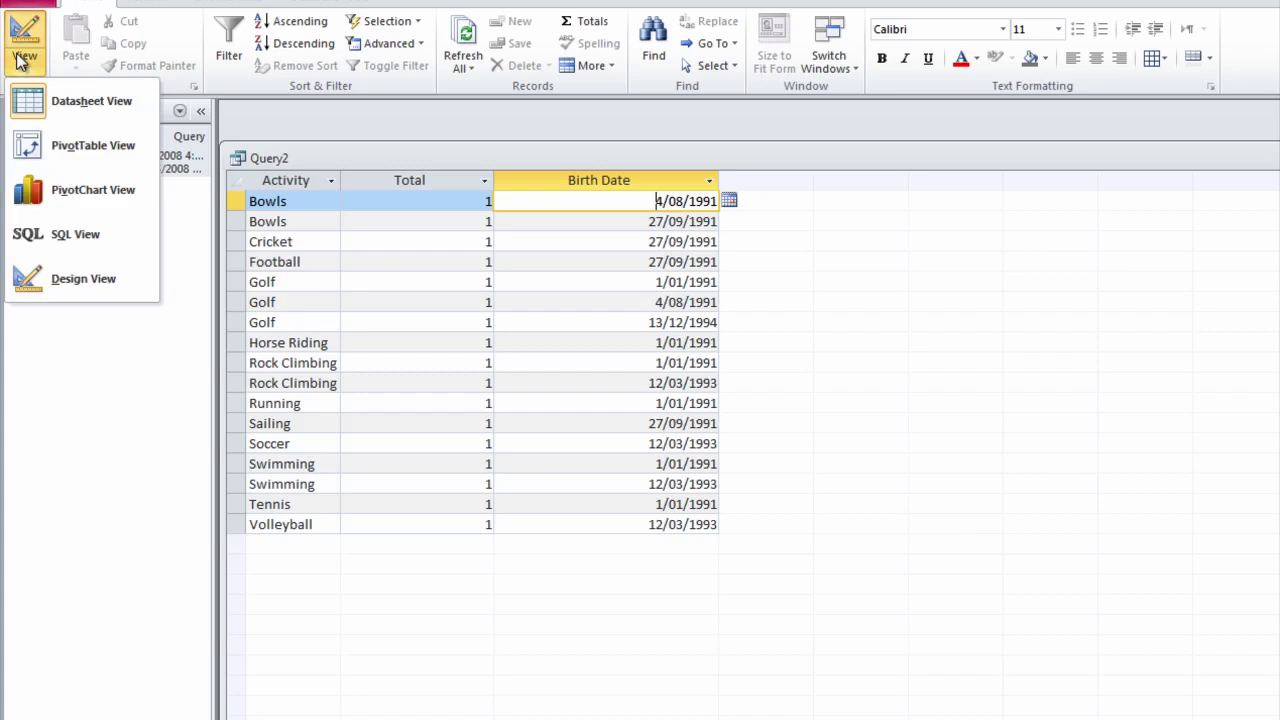
click(83, 274)
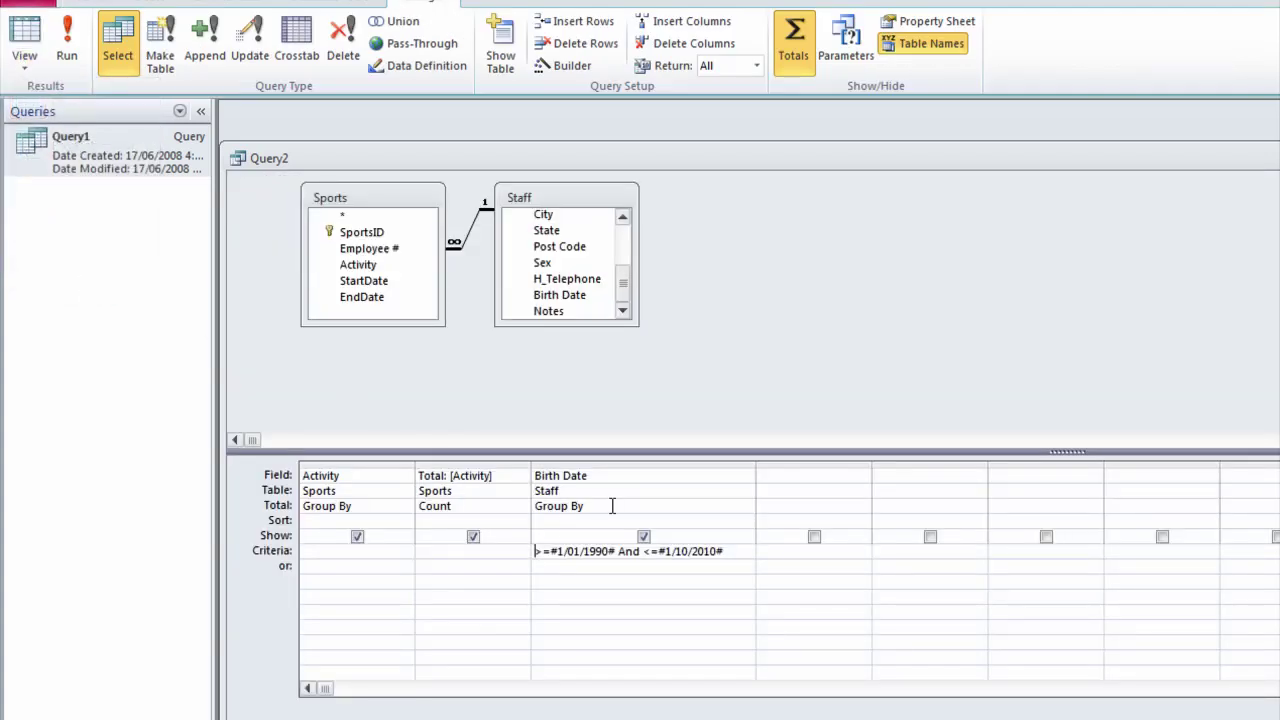
click(612, 506)
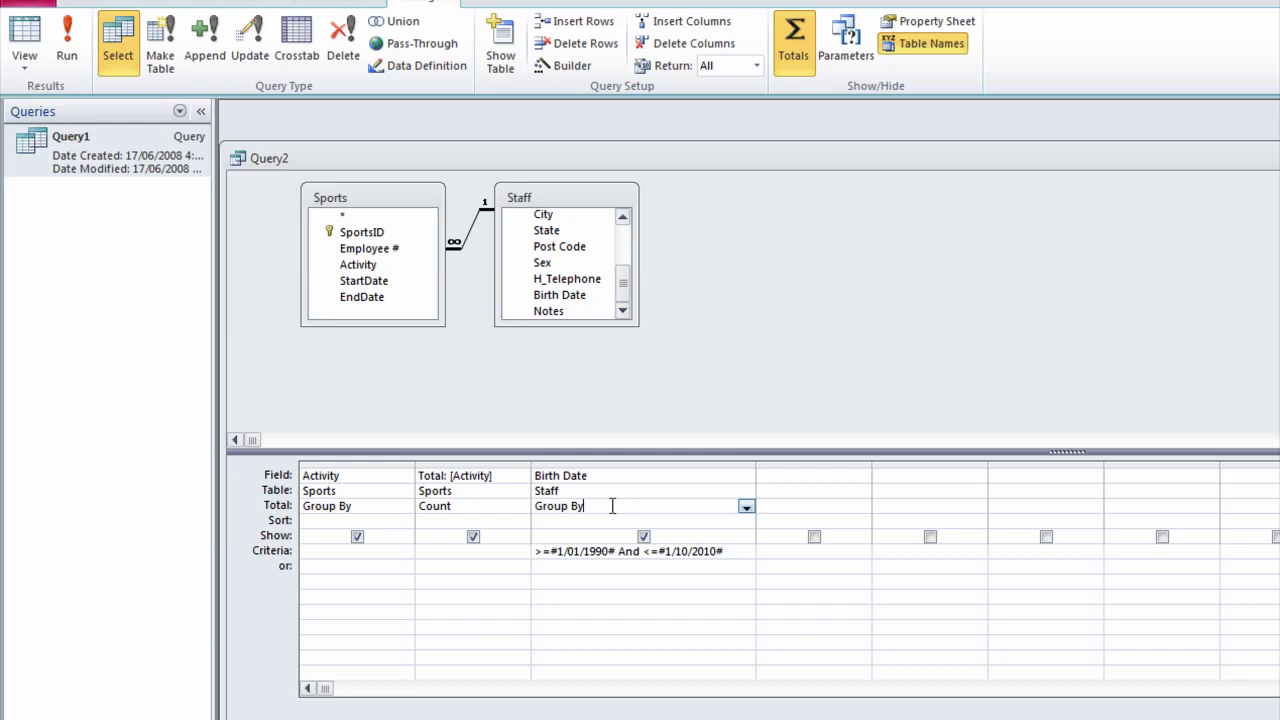
click(745, 508)
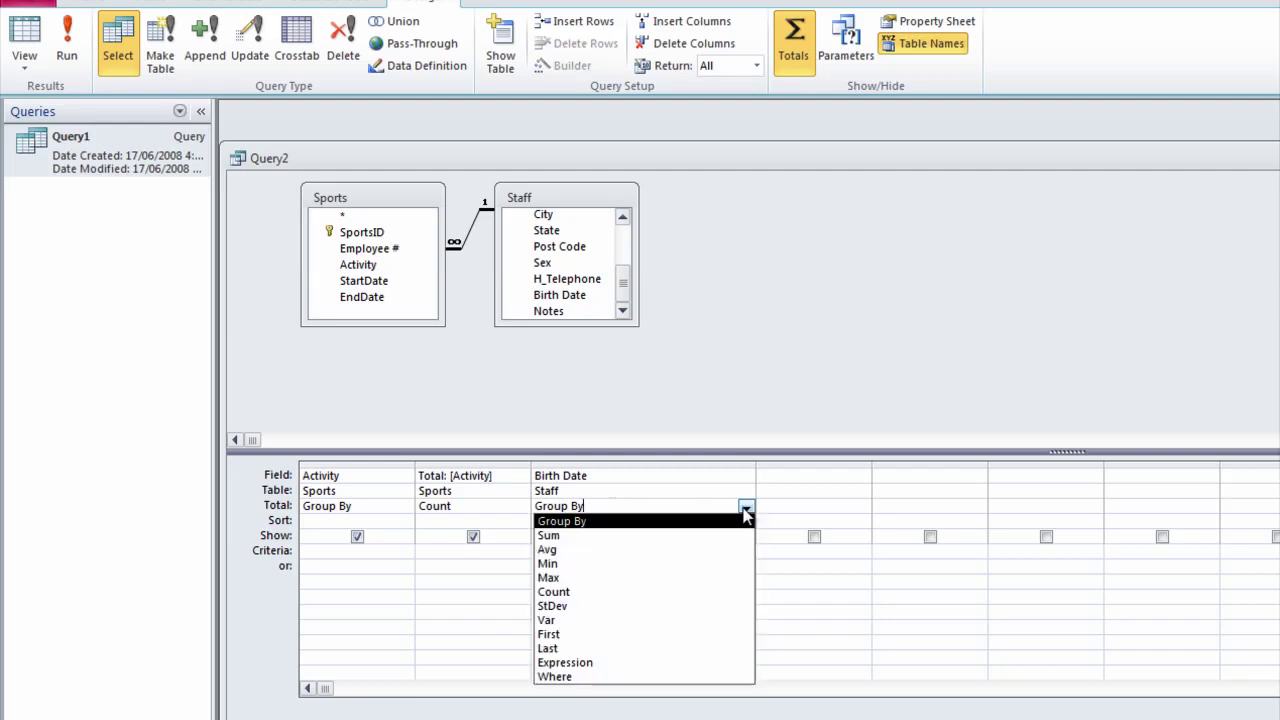
click(568, 680)
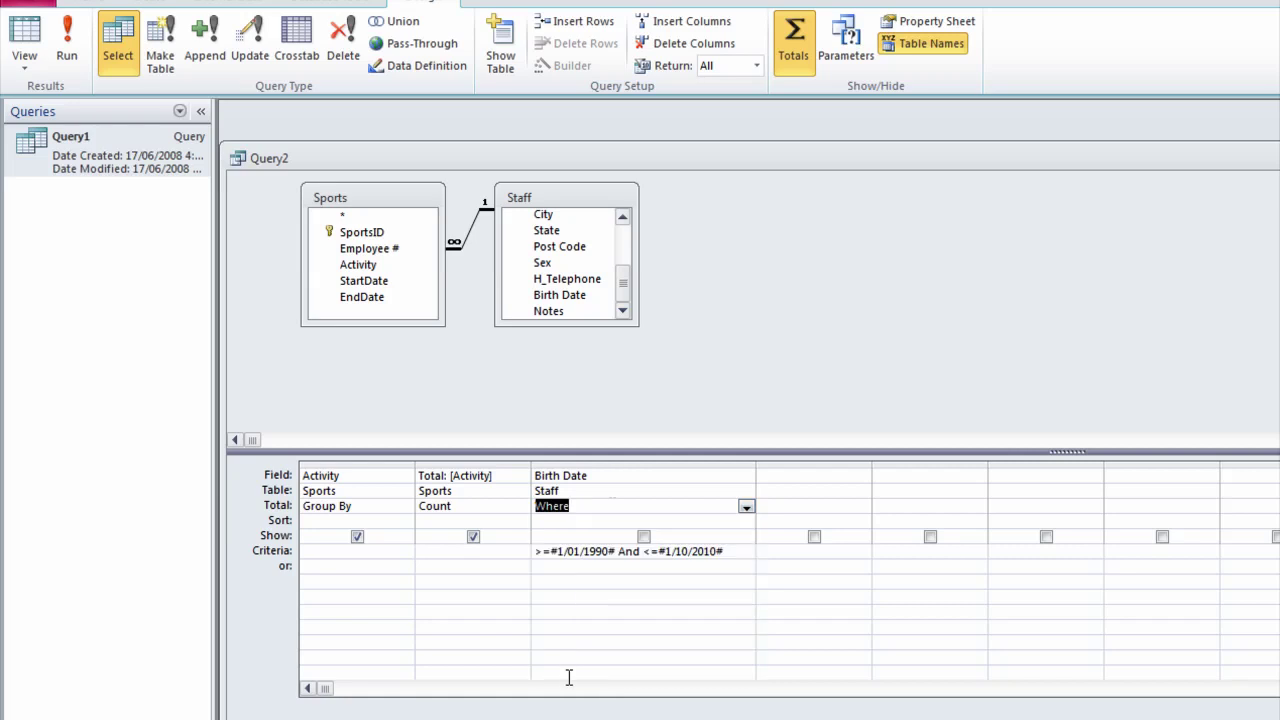
click(559, 566)
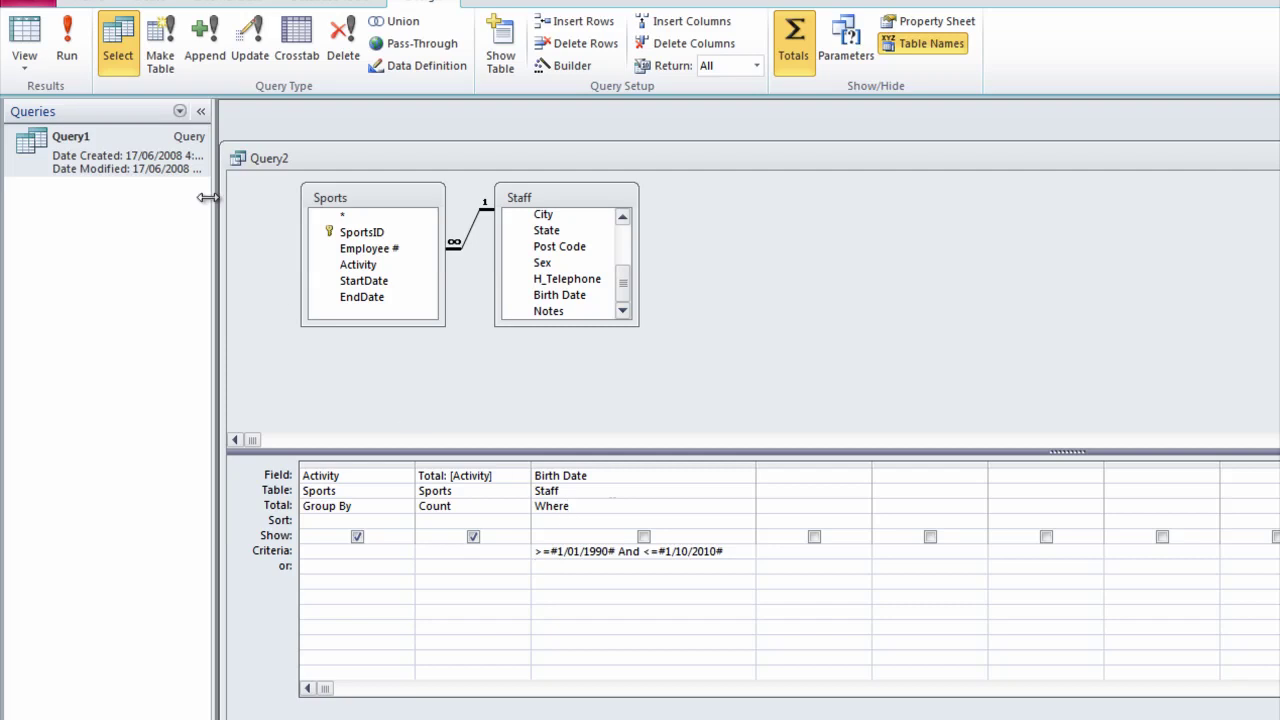
- Run the query to check the totals per activity with the Where condition, and reopen its design
click(67, 45)
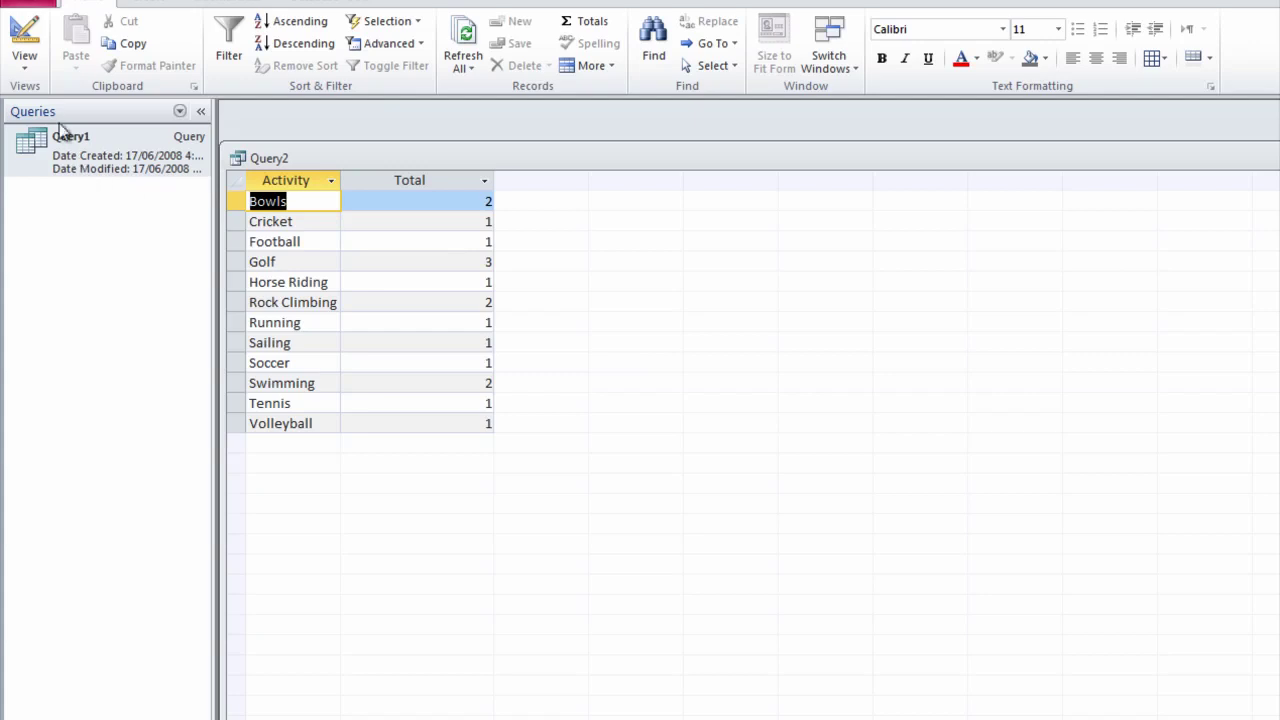
click(26, 60)
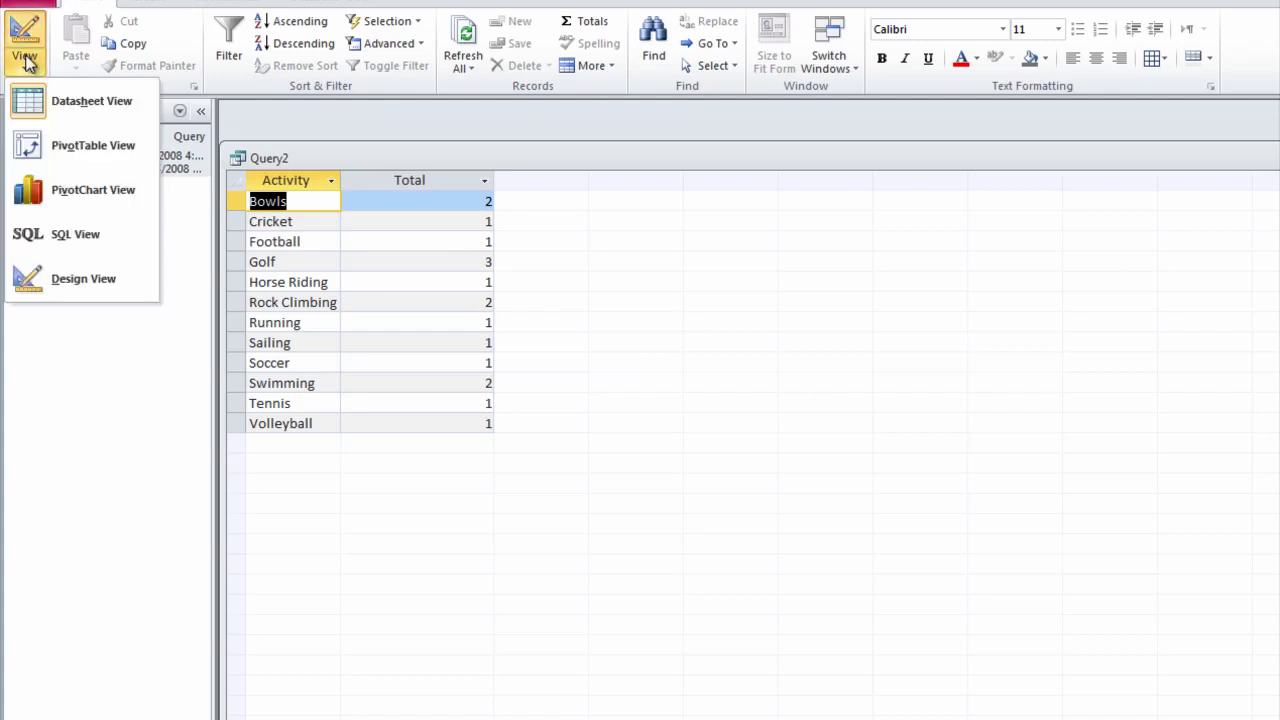
click(30, 278)
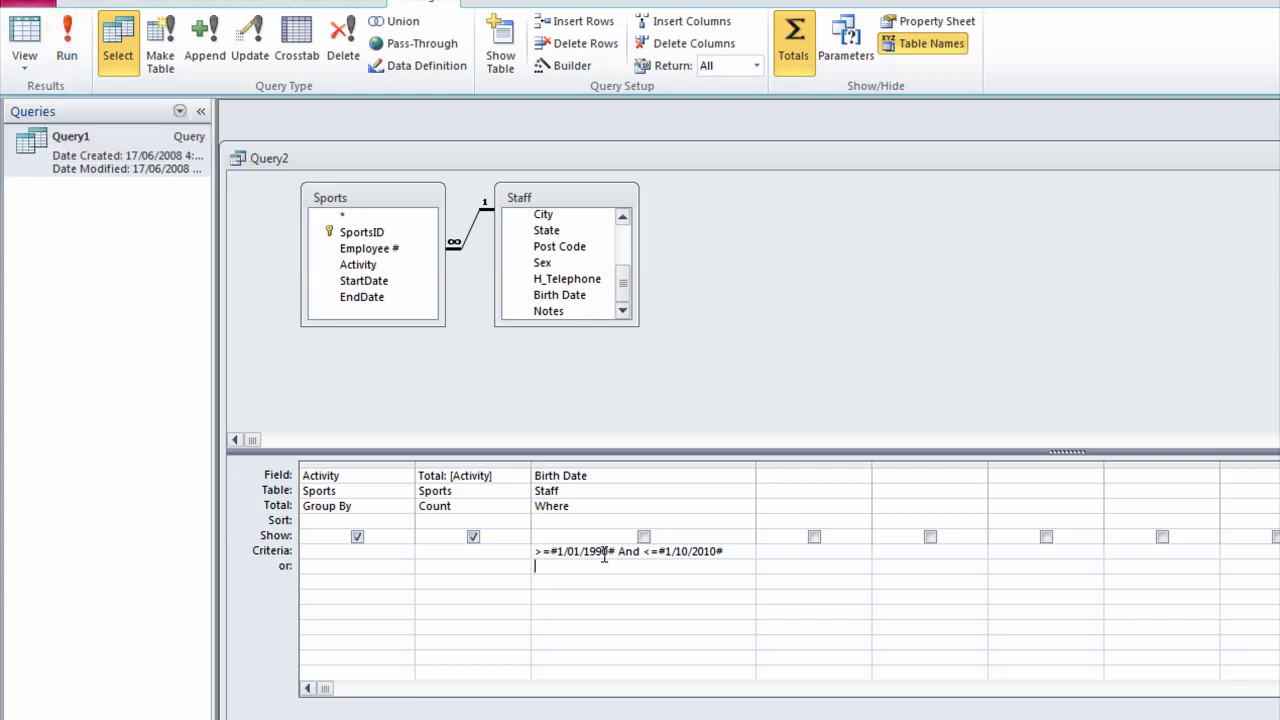
- Try 1996 as the start year in the Birth Date criterion, running the query and returning to its design
drag(603, 556, 610, 558)
text(6)
click(67, 45)
click(28, 58)
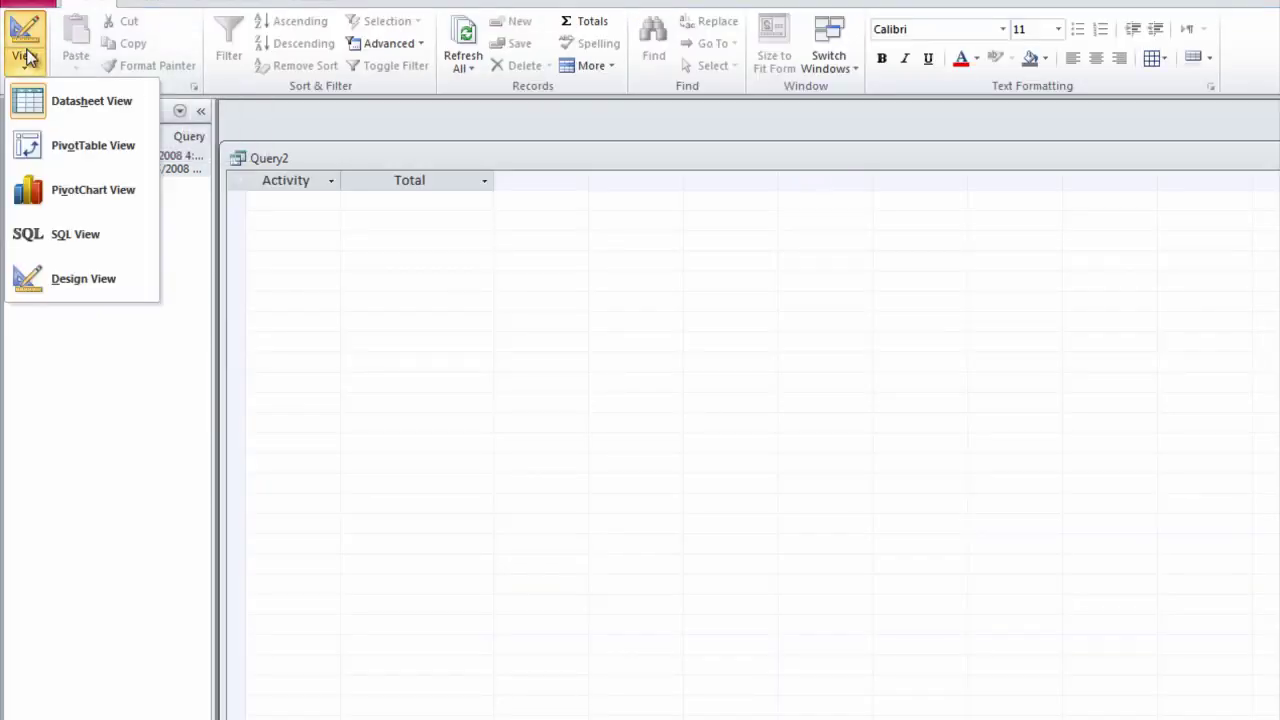
click(61, 279)
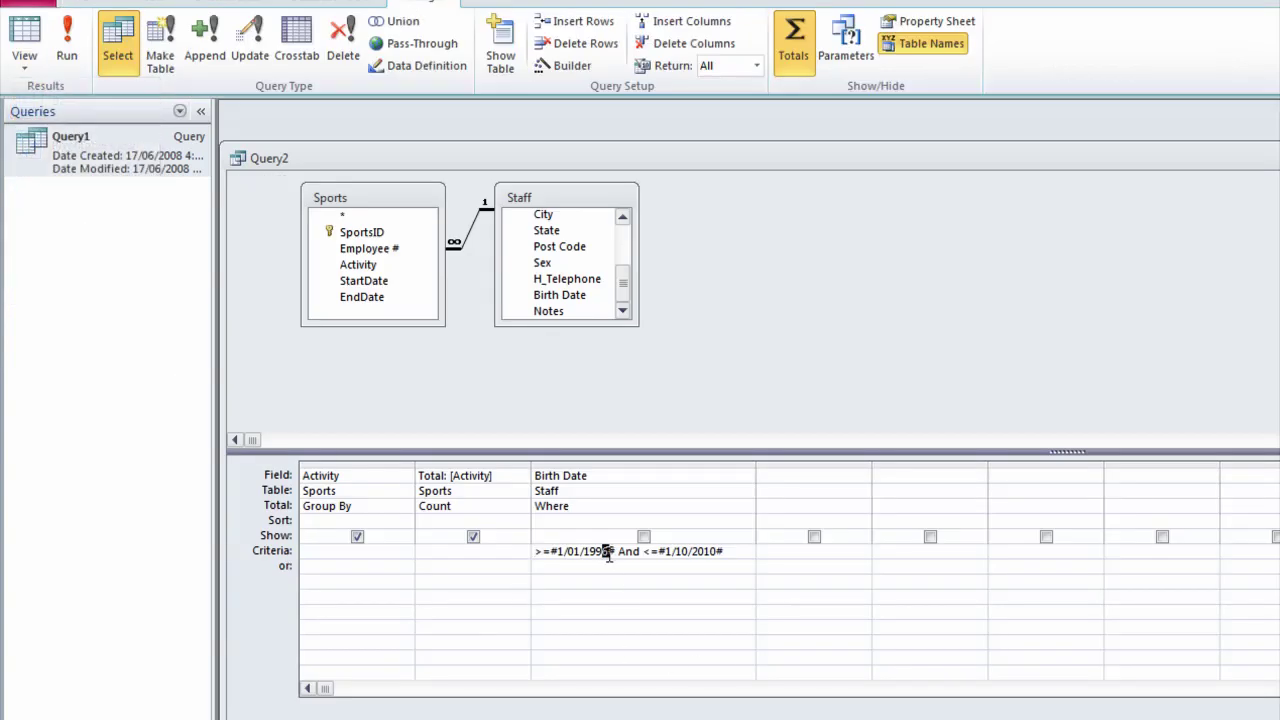
- Replace the start year in the Birth Date criterion with an earlier one and rerun the query
key(BackSpace)
text(0)
click(66, 40)
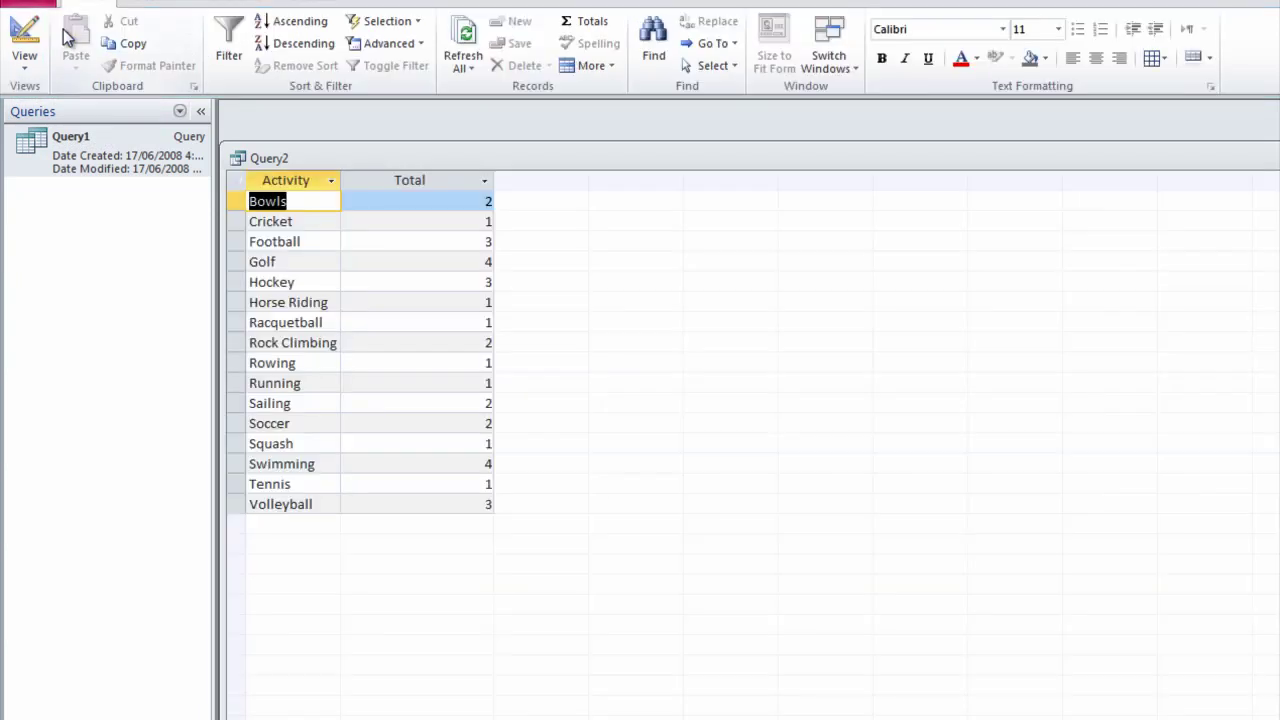